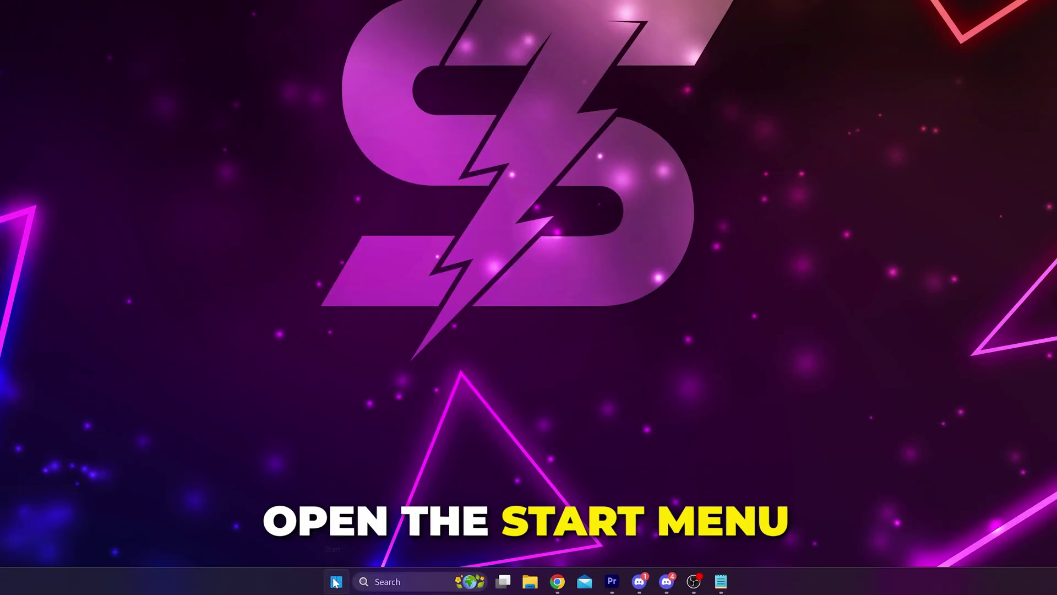
- Launch Command Prompt as administrator from the Start search
click(336, 582)
text(cmd)
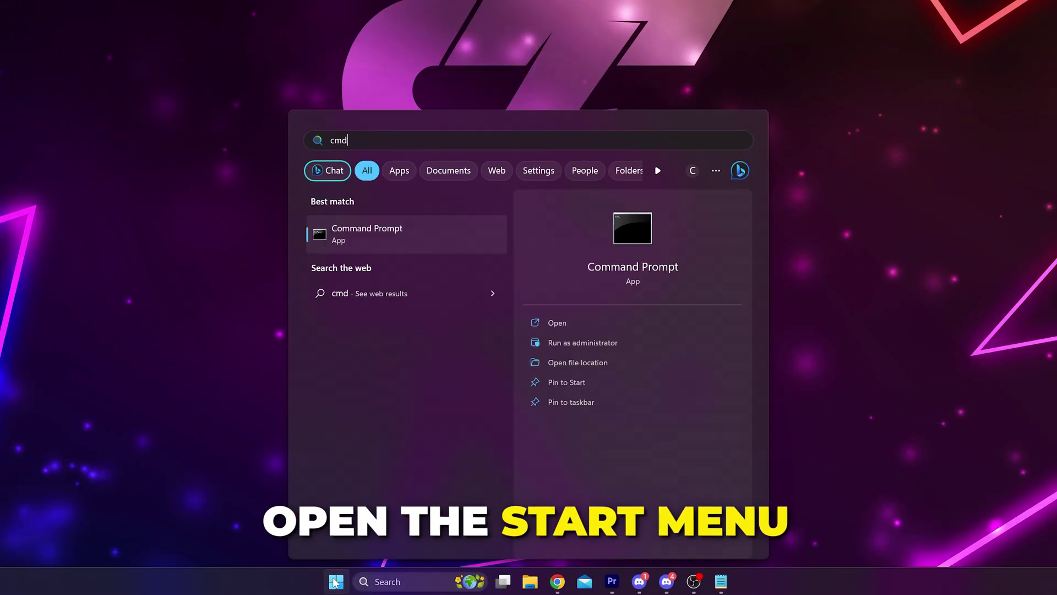
right_click(375, 239)
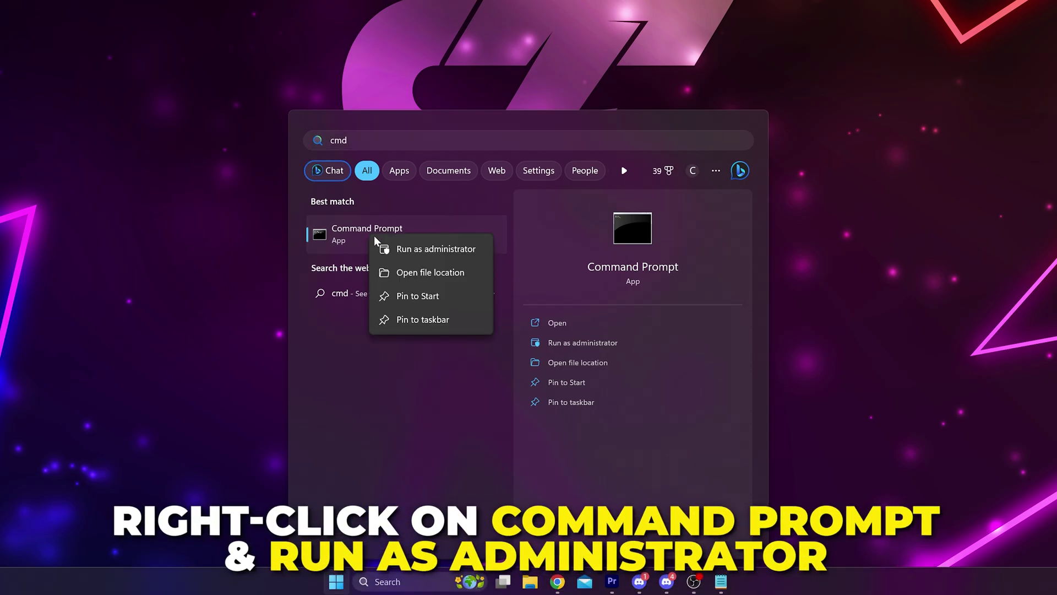
click(437, 252)
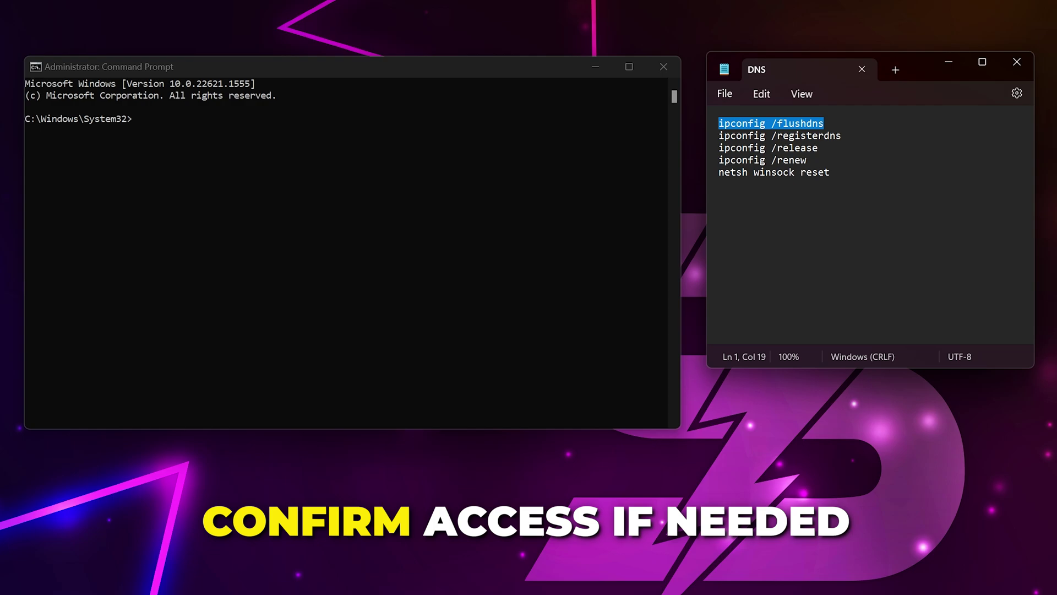
- Run ipconfig /flushdns, then paste ipconfig /registerdns at the admin prompt
click(822, 148)
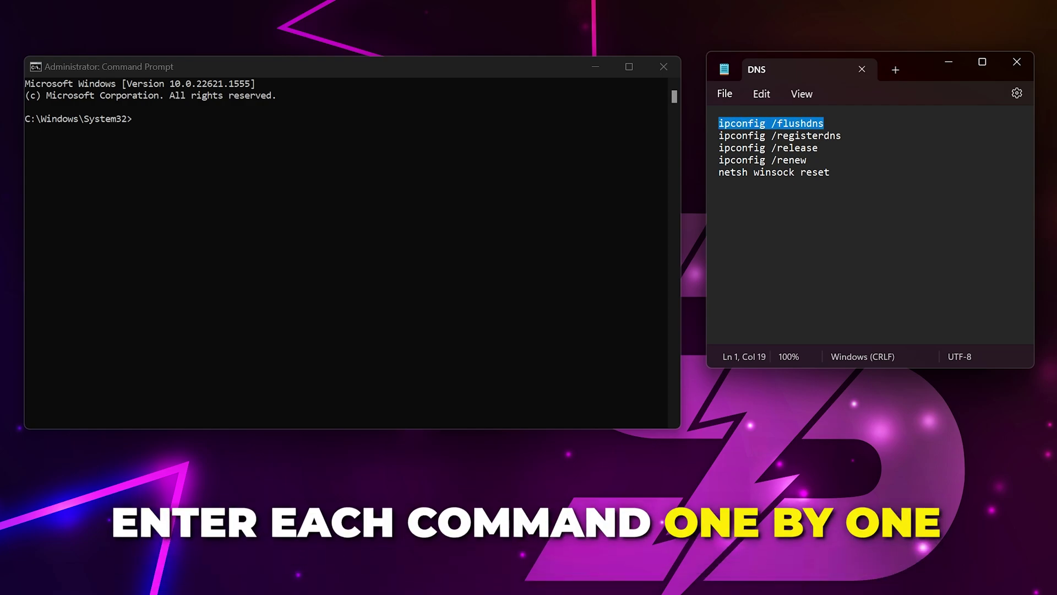
click(269, 134)
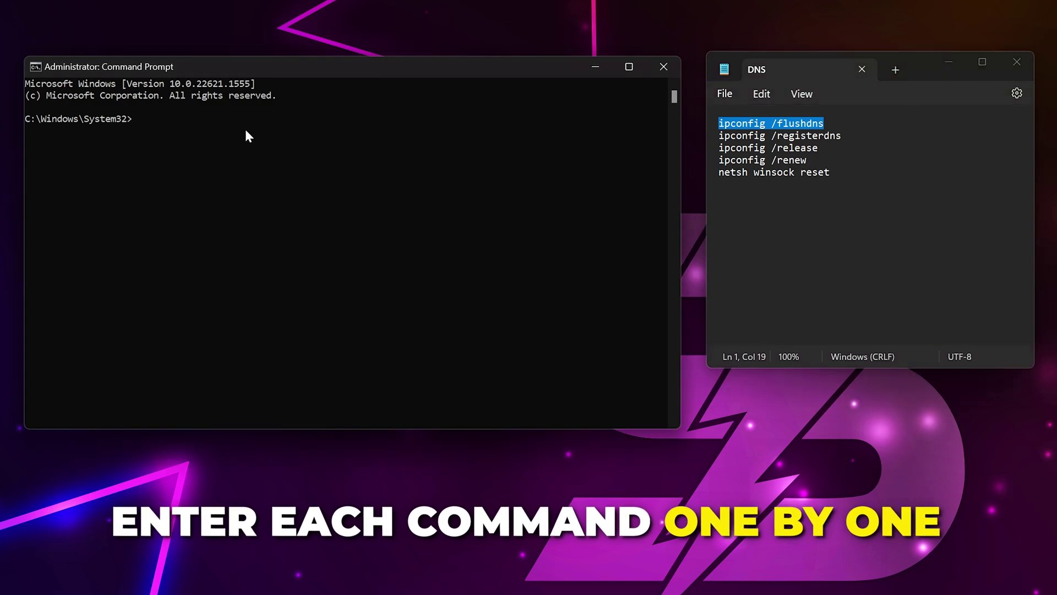
text(ipconfig /flushdns)
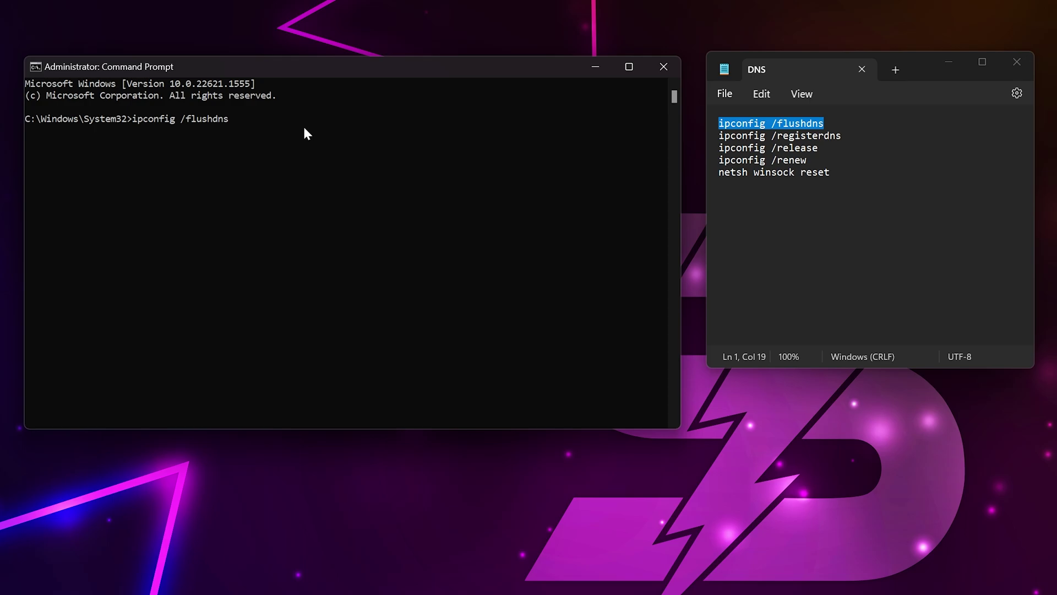
key(Return)
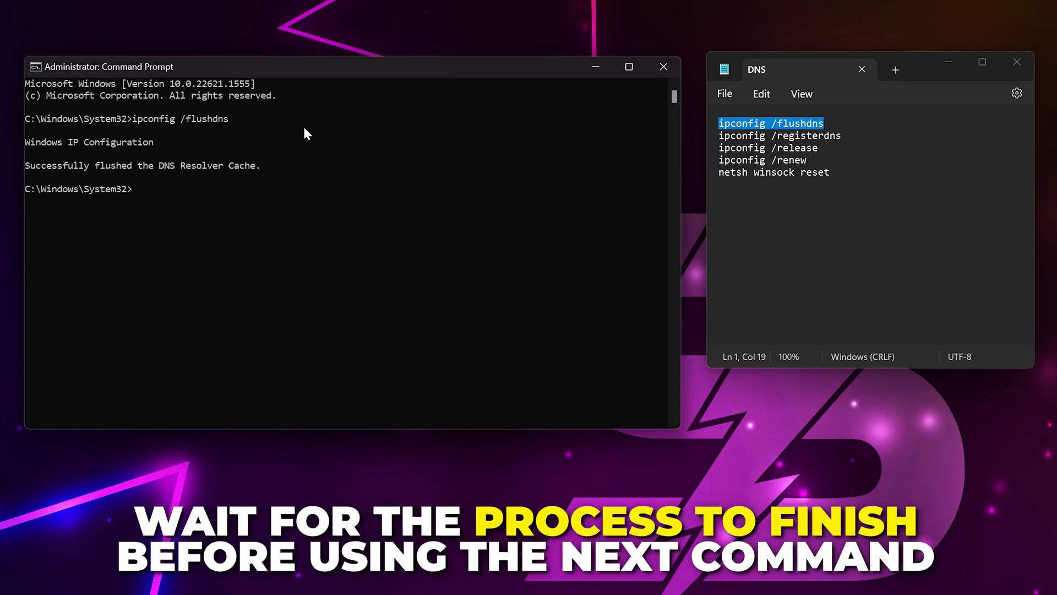
drag(841, 135, 718, 135)
key(ctrl+c)
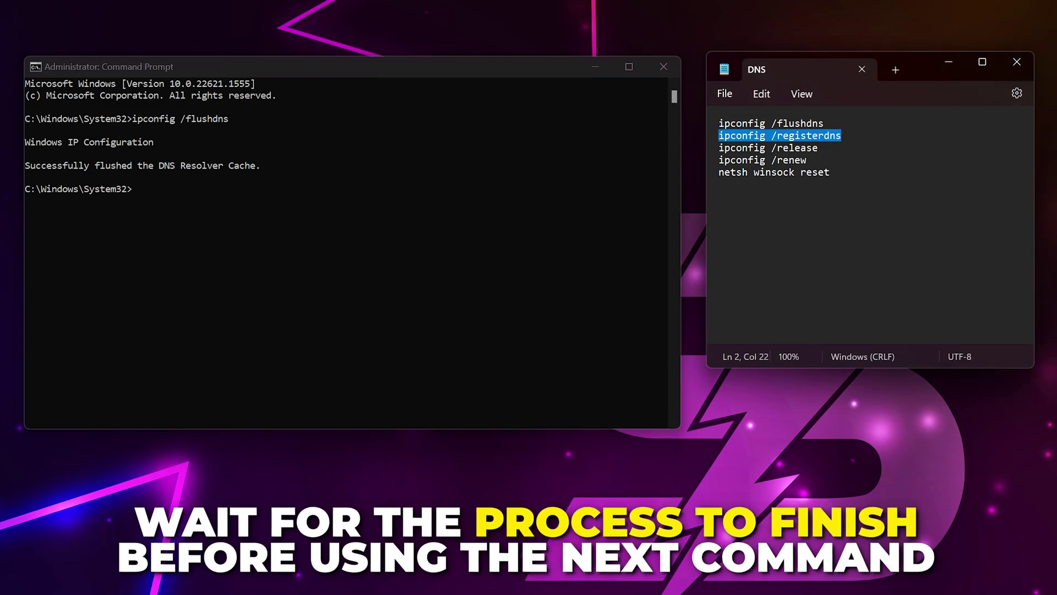
click(230, 184)
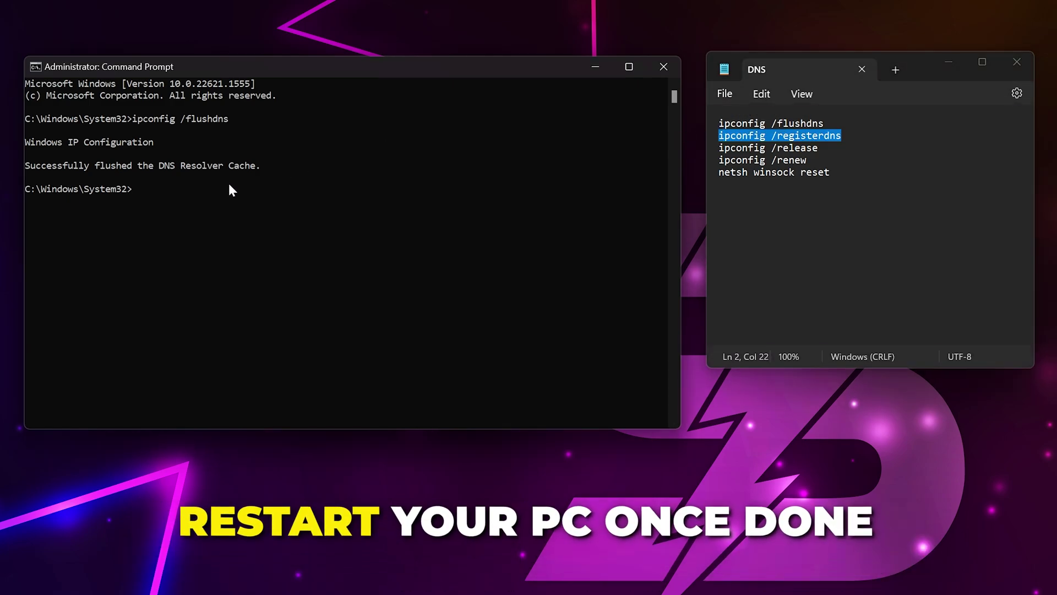
key(ctrl+v)
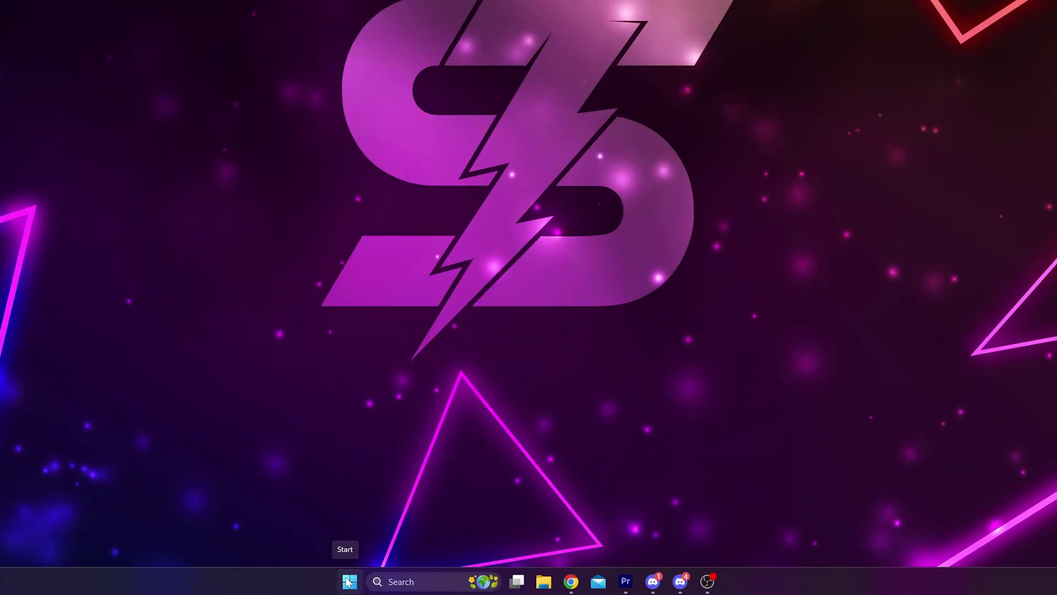
- Open the Ethernet adapter's Internet Protocol Version 4 (TCP/IPv4) properties via Network and Sharing Center
click(348, 581)
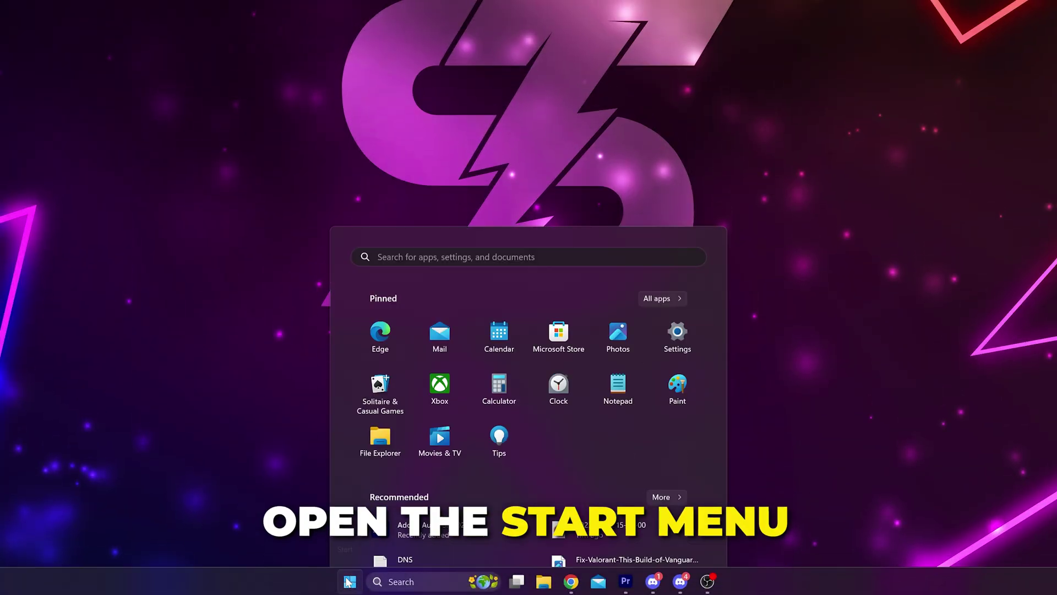
text(control panel)
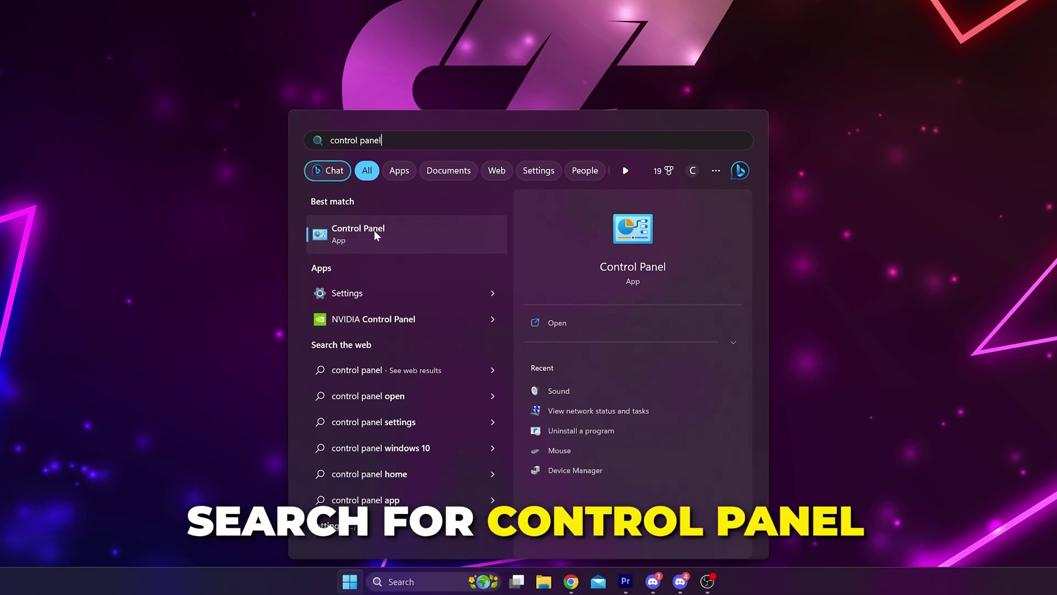
click(375, 230)
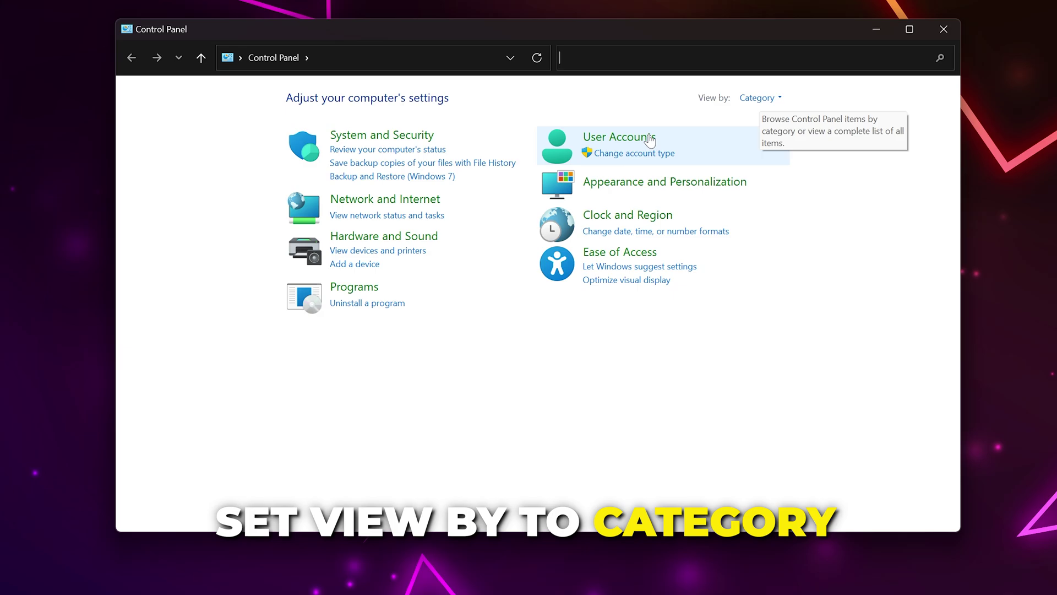
click(384, 218)
click(586, 151)
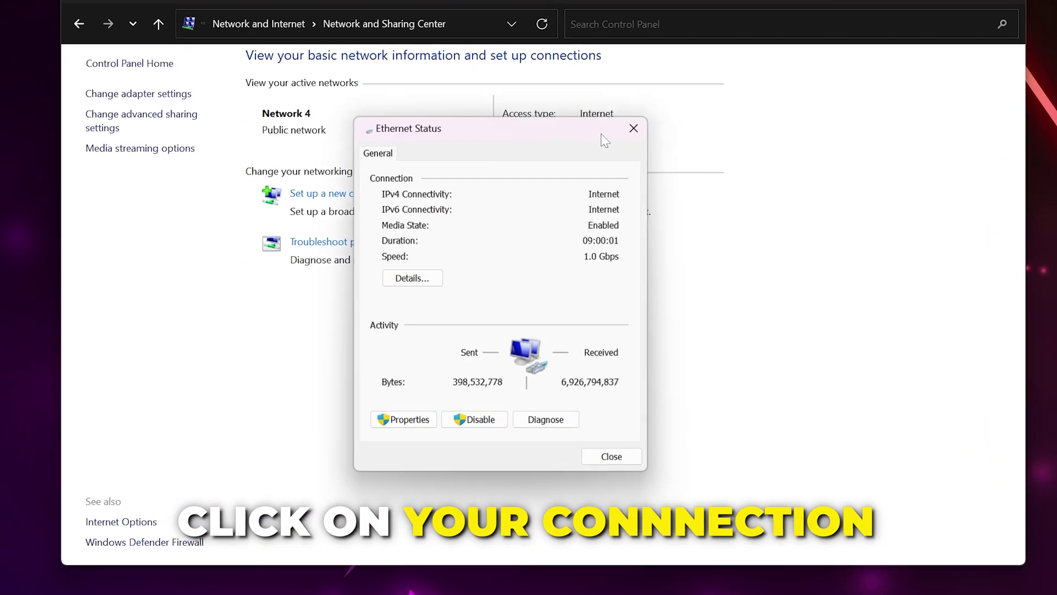
click(407, 423)
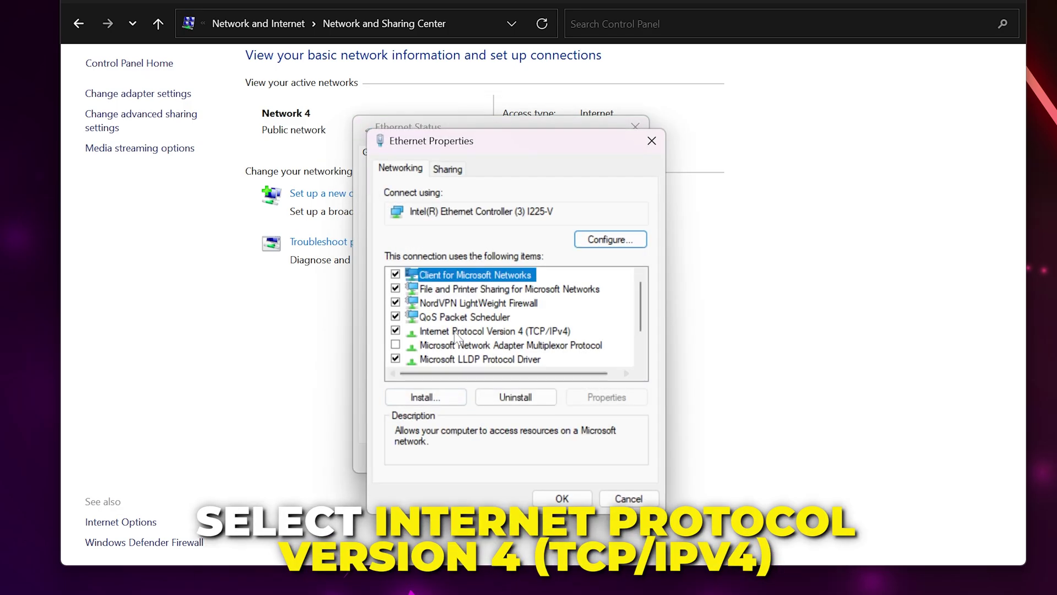
click(446, 332)
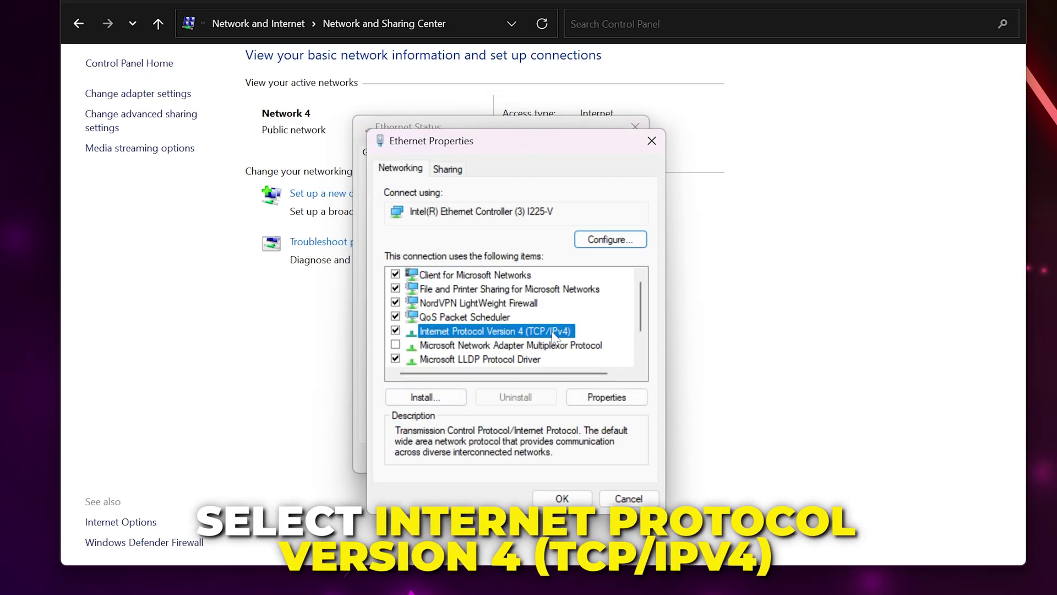
click(606, 397)
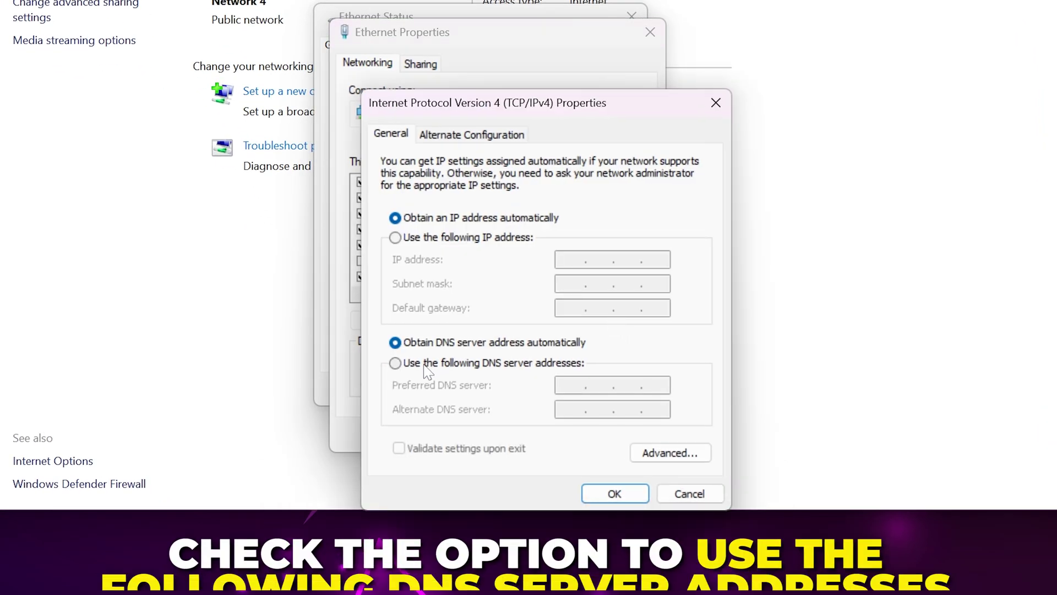
- Set the Ethernet DNS servers to Google's 8.8.8.8 and 8.8.4.4 and confirm
click(396, 357)
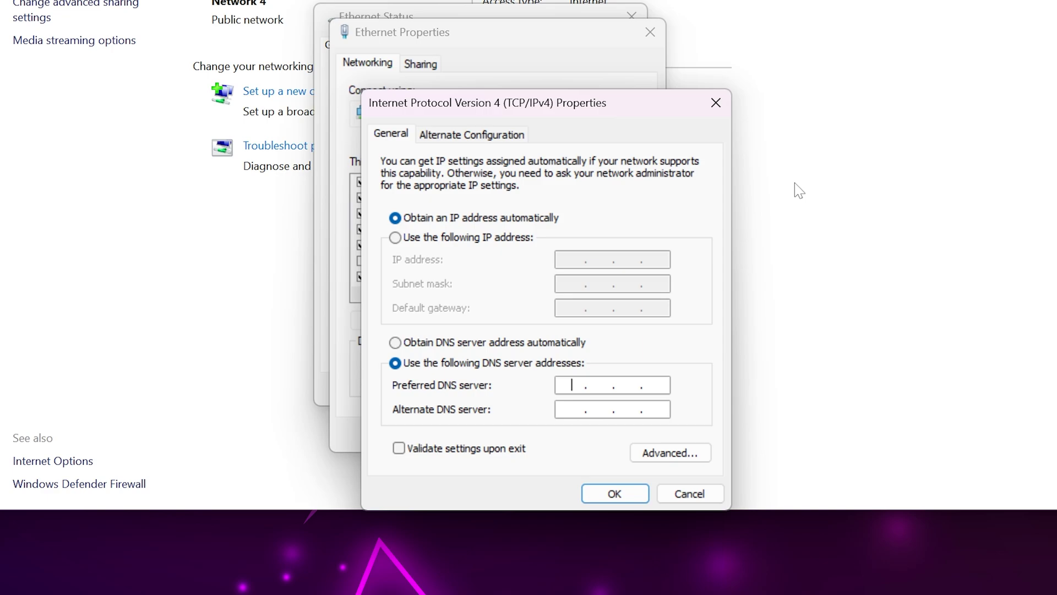
text(1.1.1.)
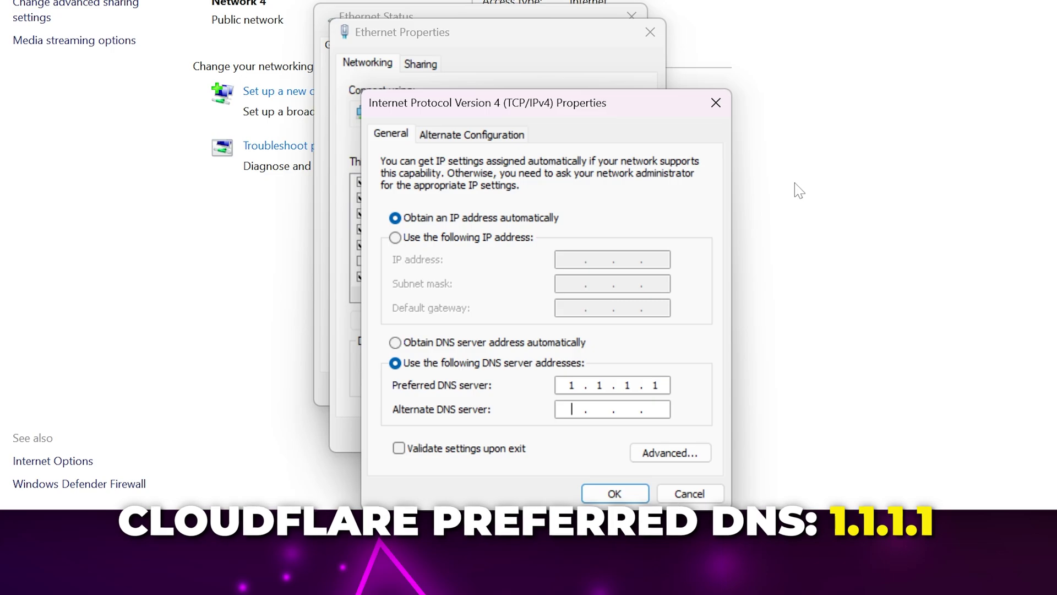
text(1.0.0.)
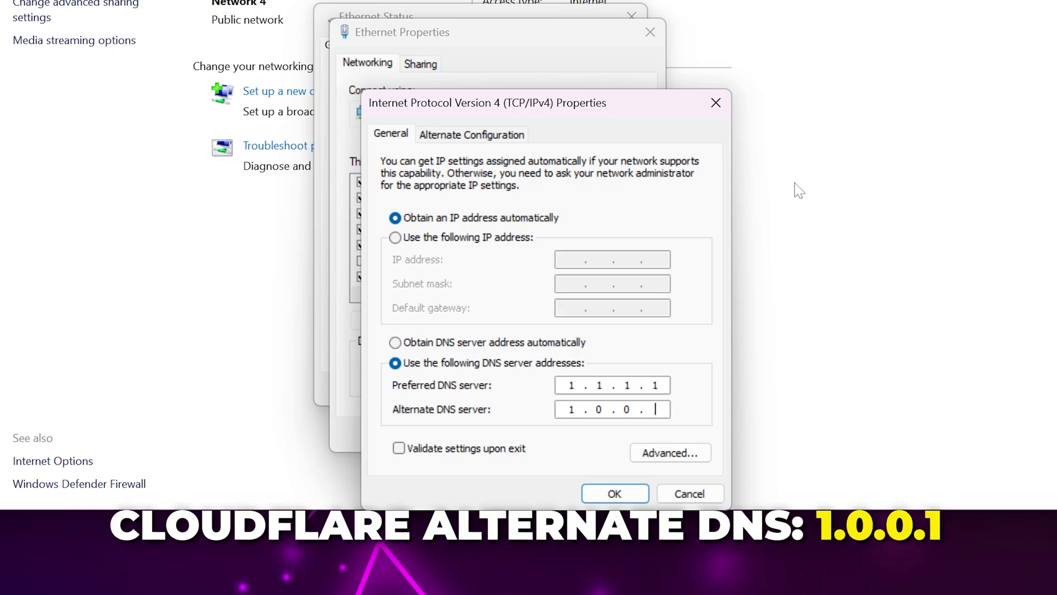
text(1)
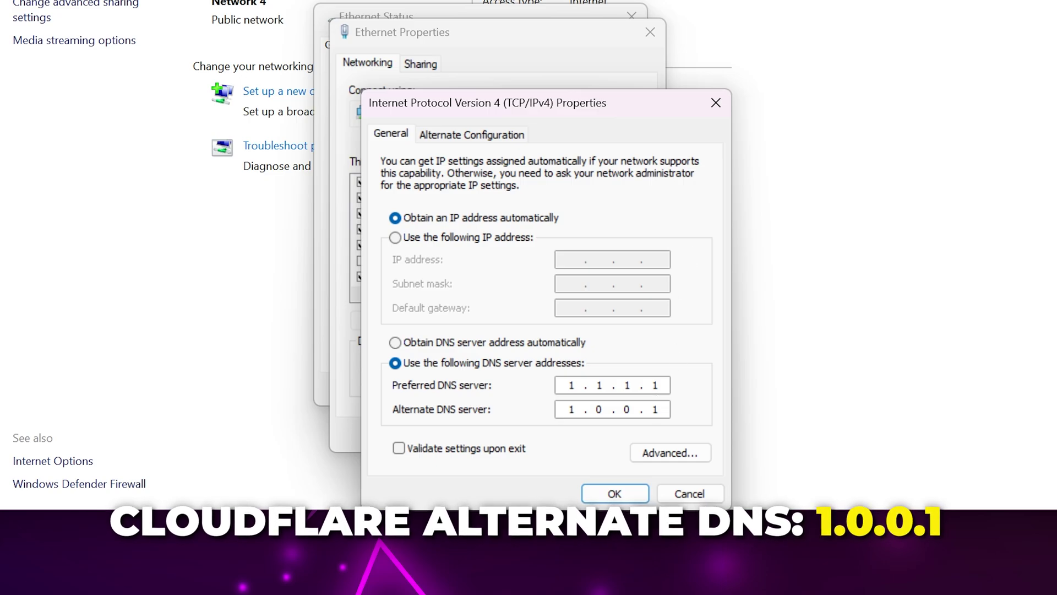
key(BackSpace)
text(8.8.)
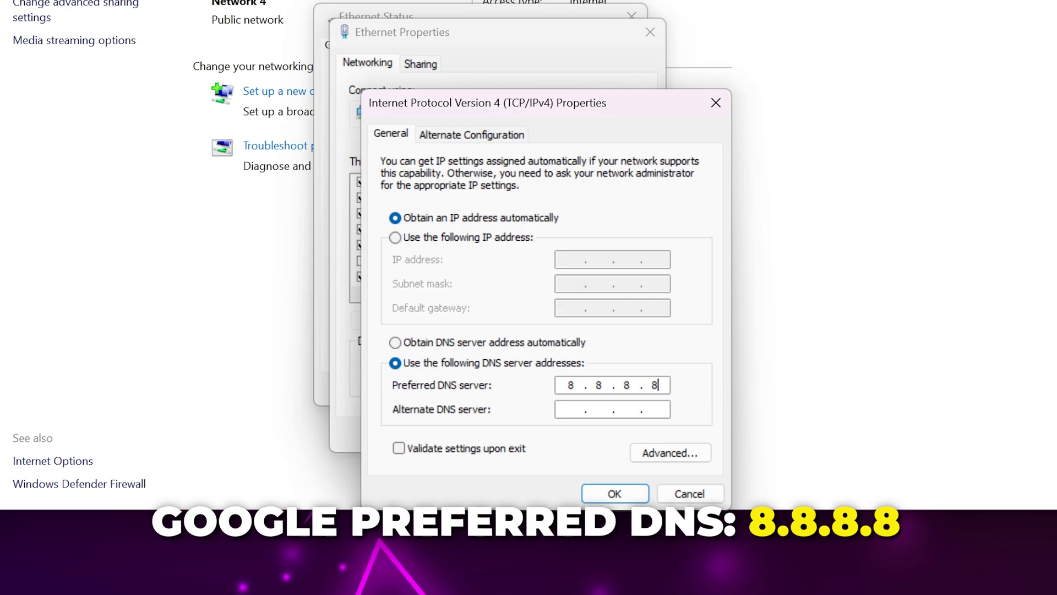
text(8.8.4.4)
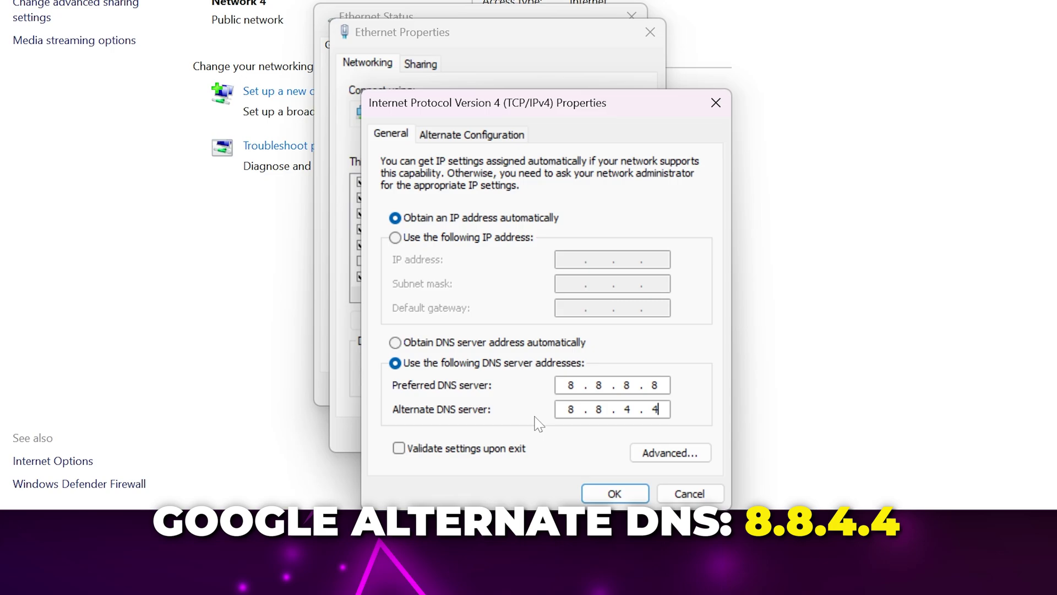
click(616, 494)
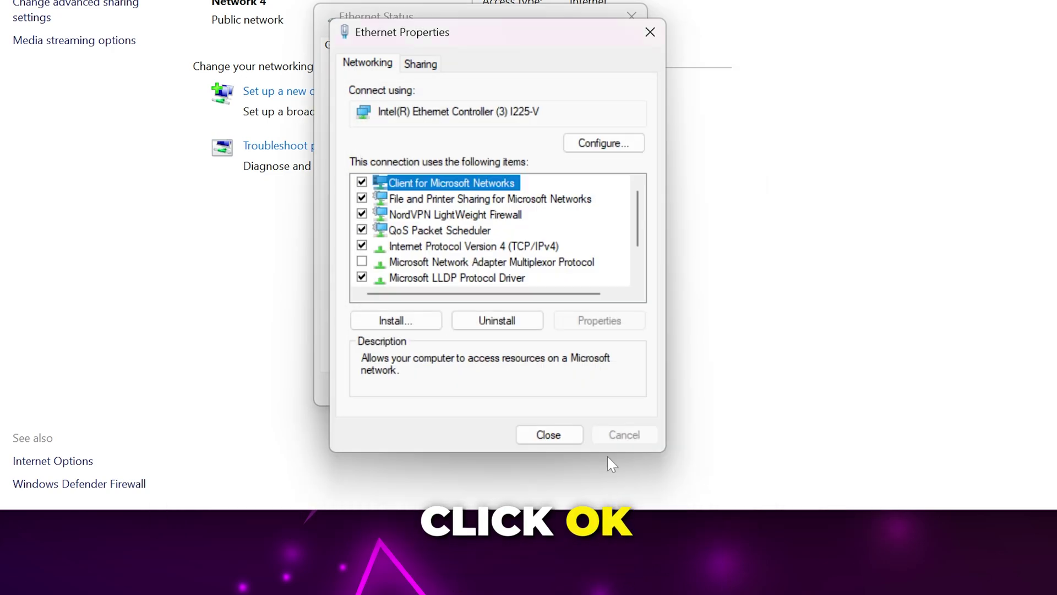
- Reopen the IPv4 properties and switch back to obtaining DNS server addresses automatically
click(460, 248)
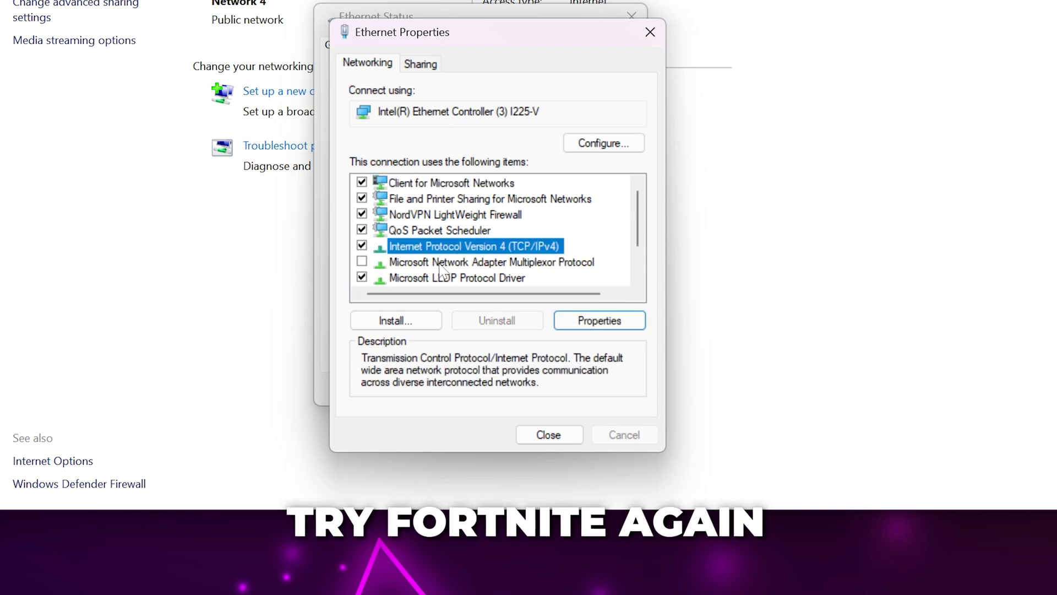
click(599, 321)
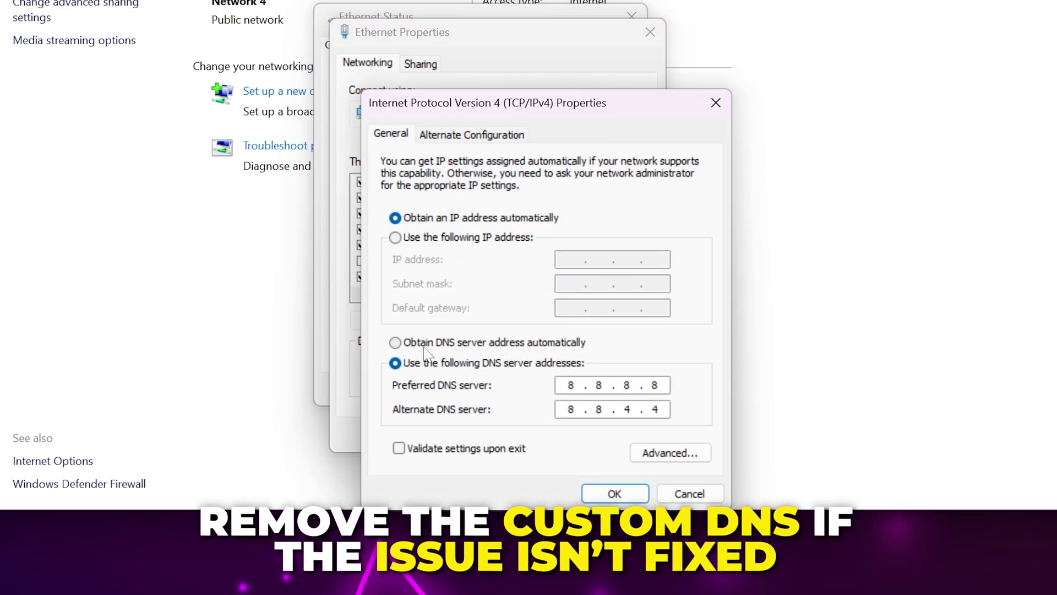
click(428, 345)
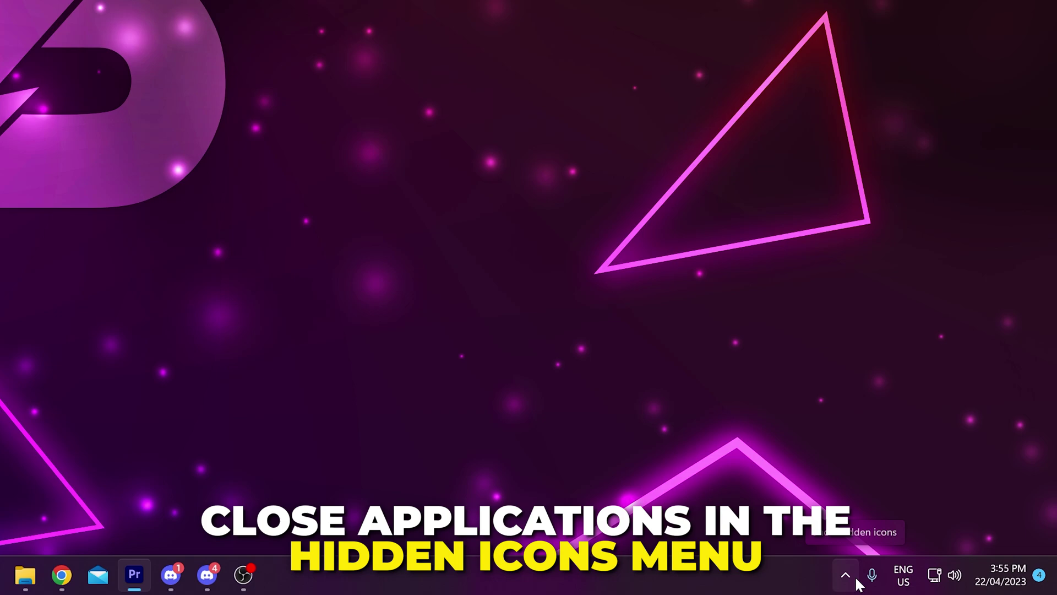
- Quit DiscordPtb from the taskbar's hidden icons
click(847, 574)
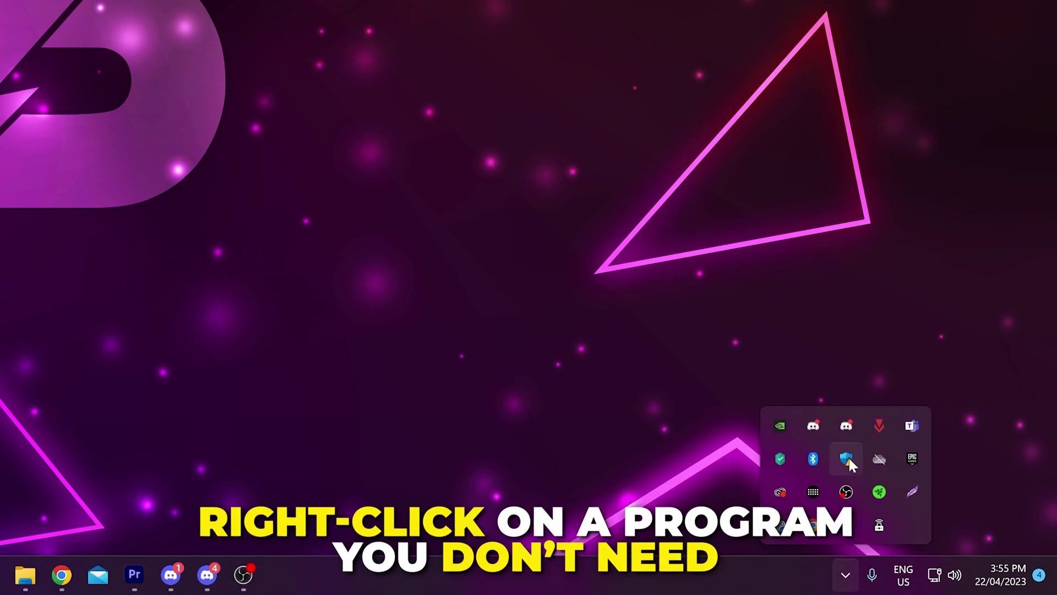
right_click(846, 426)
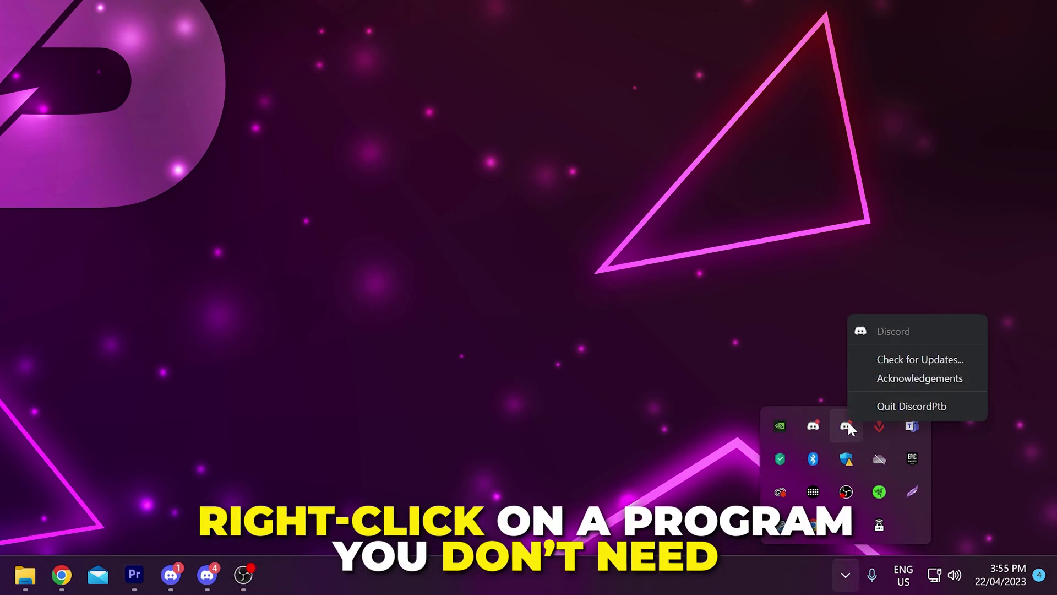
click(904, 406)
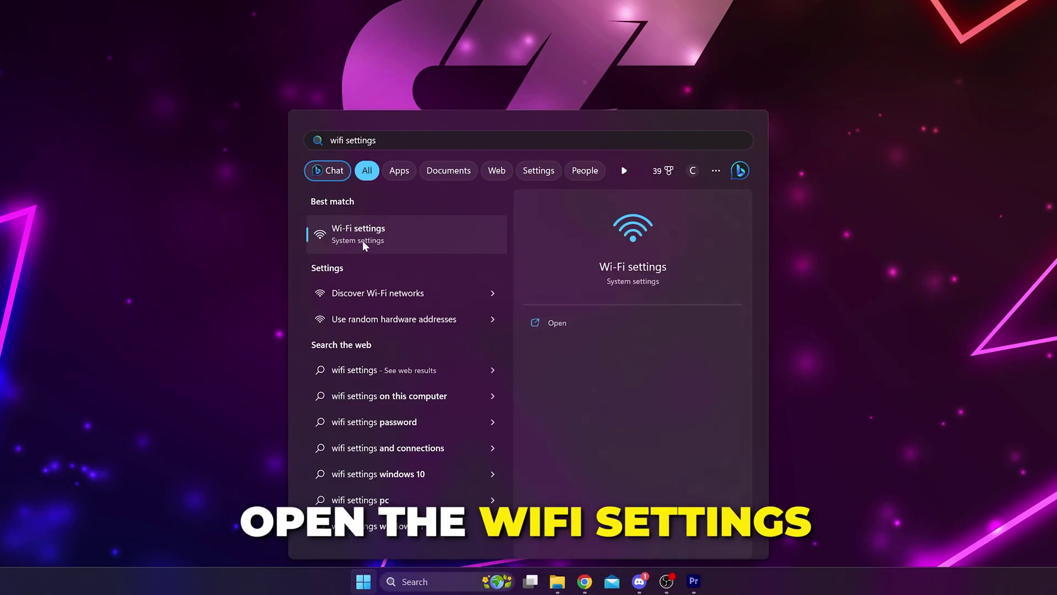
- Open the Wi-Fi settings page and show the available networks
click(359, 235)
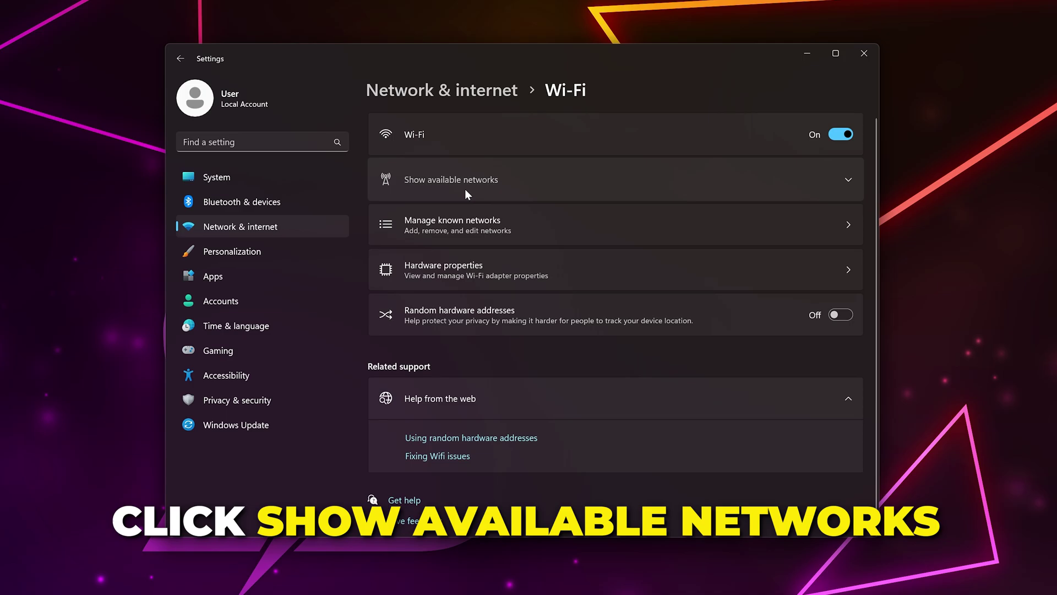
click(465, 189)
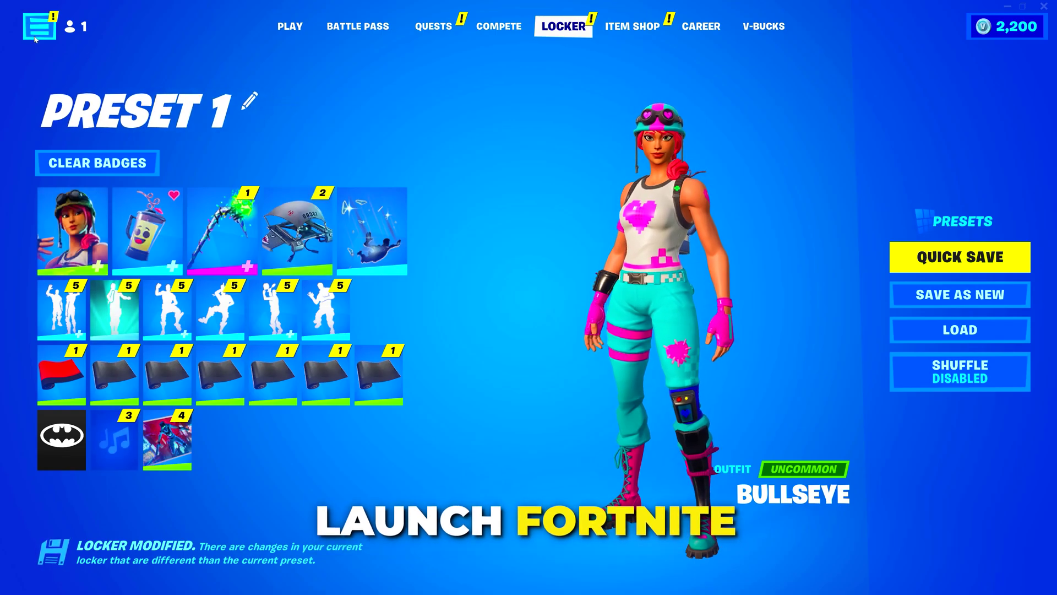
- Open Fortnite's Game settings tab to view the Matchmaking Region, Auto at 8 ms
key(Escape)
click(29, 500)
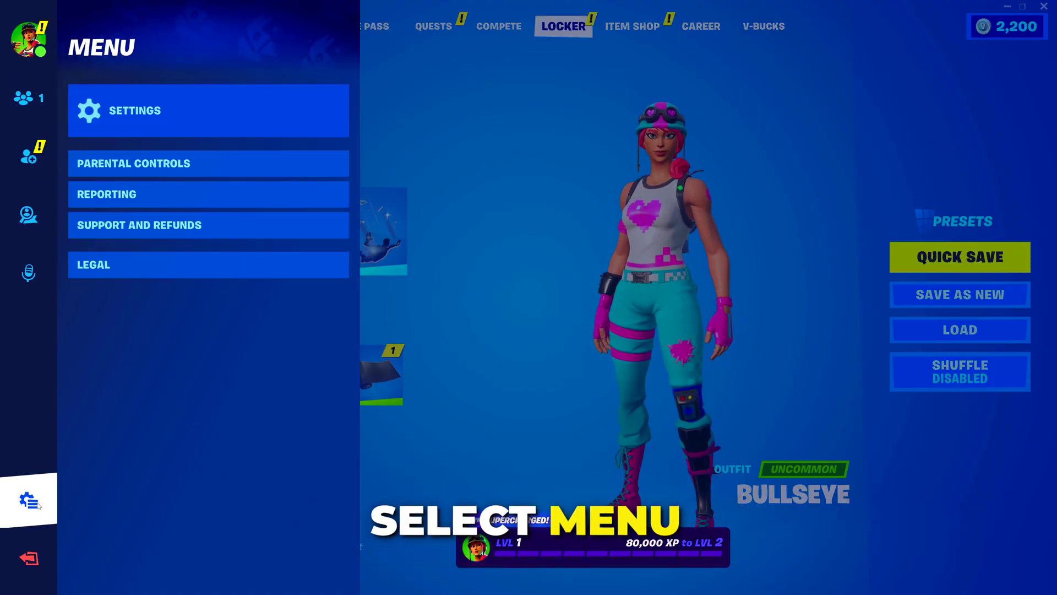
click(145, 116)
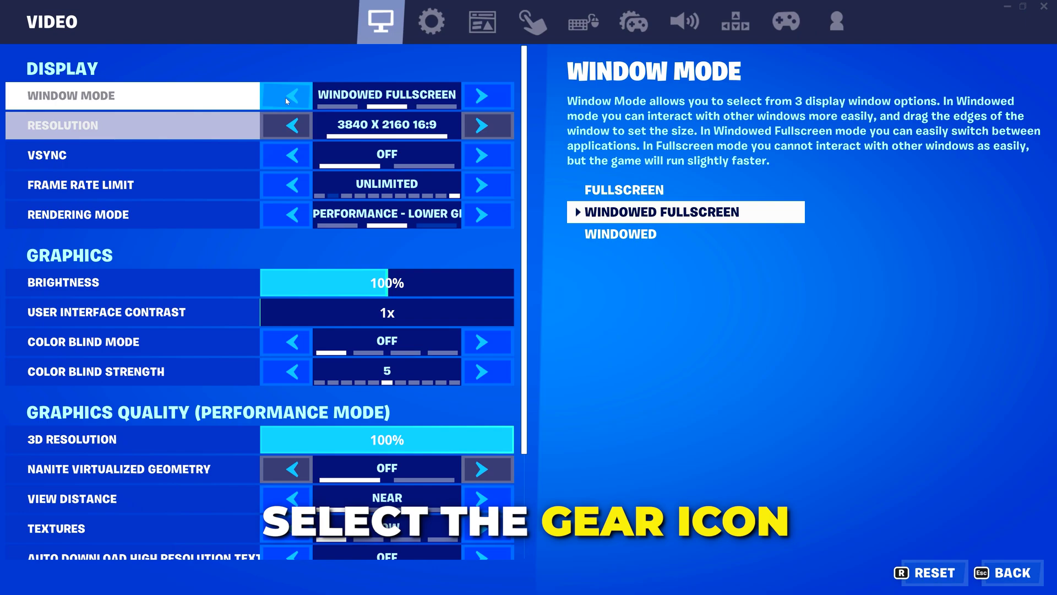
click(431, 21)
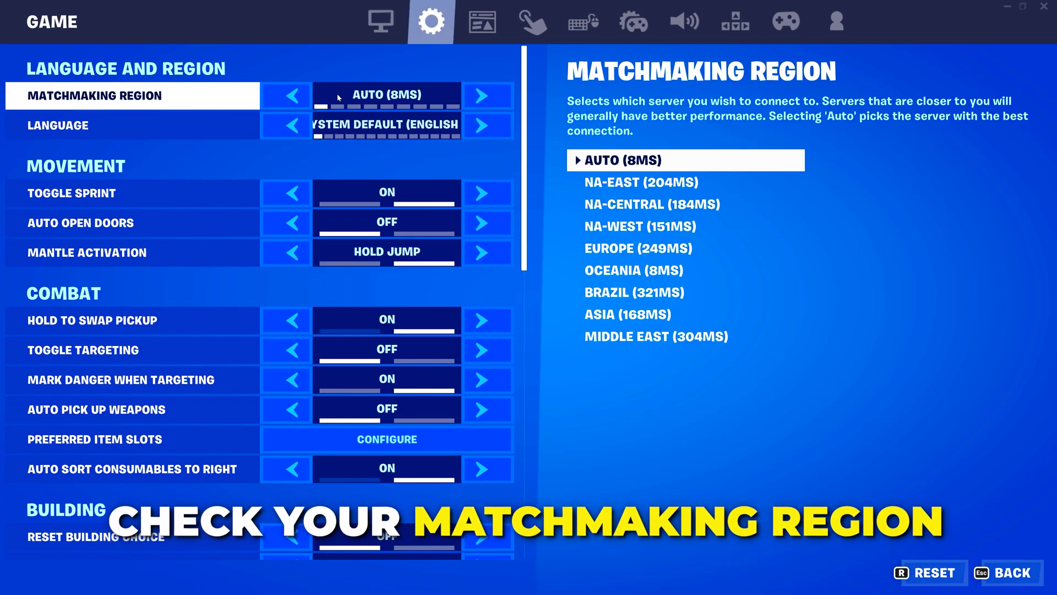